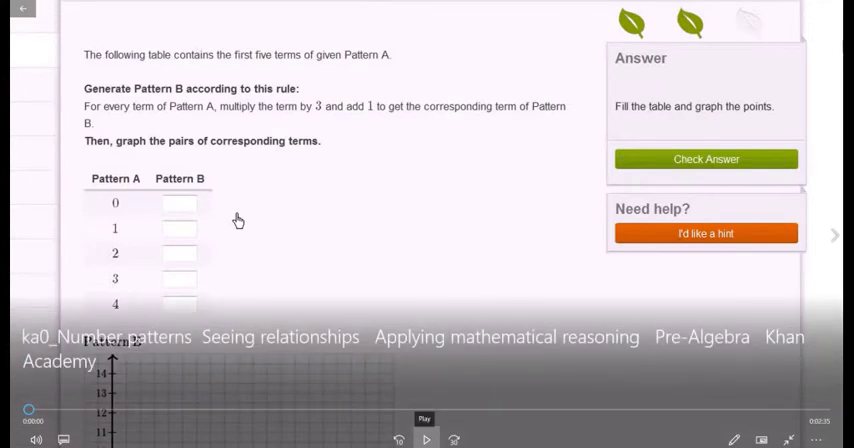
Step: Start the Khan Academy number-pattern exercise video from its beginning
left_click(426, 439)
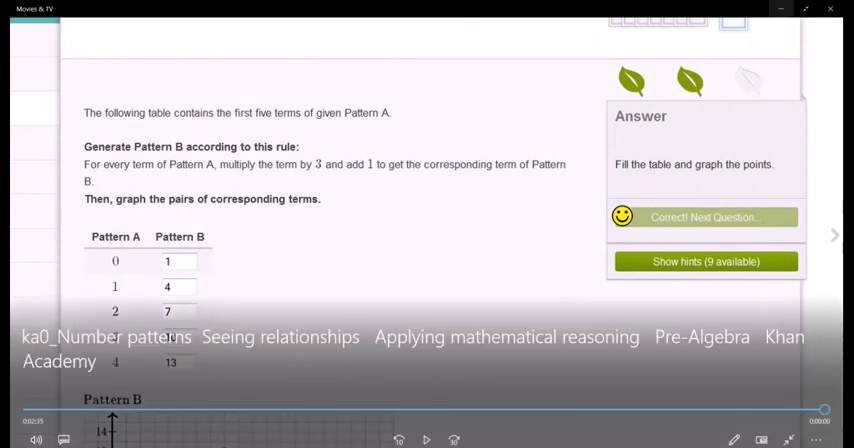
Step: Close the Movies & TV window to return to the Windows desktop
left_click(829, 8)
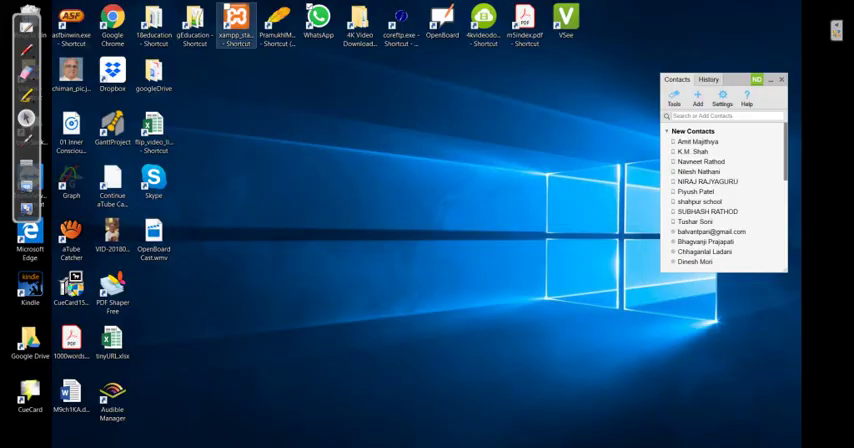